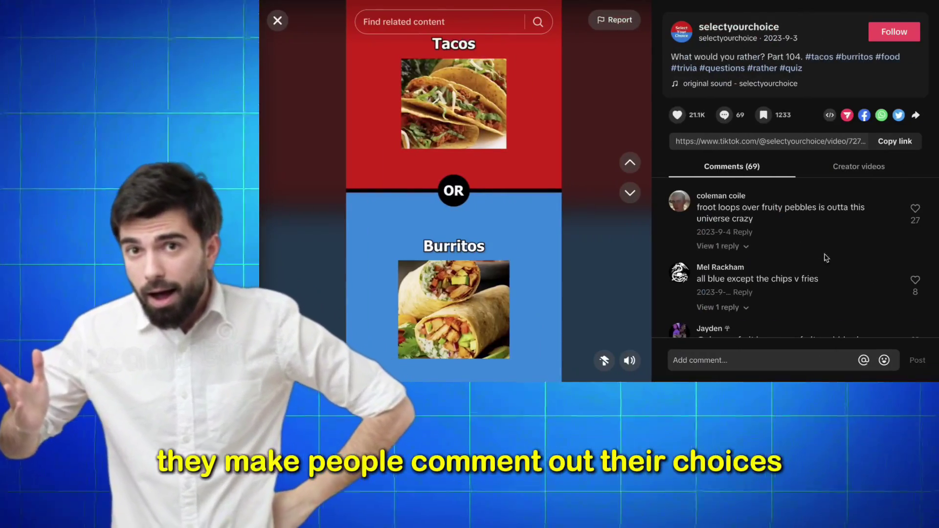
Preview the Nintendo Wii Mii track among the background music options
scroll(831, 269, "down", 3)
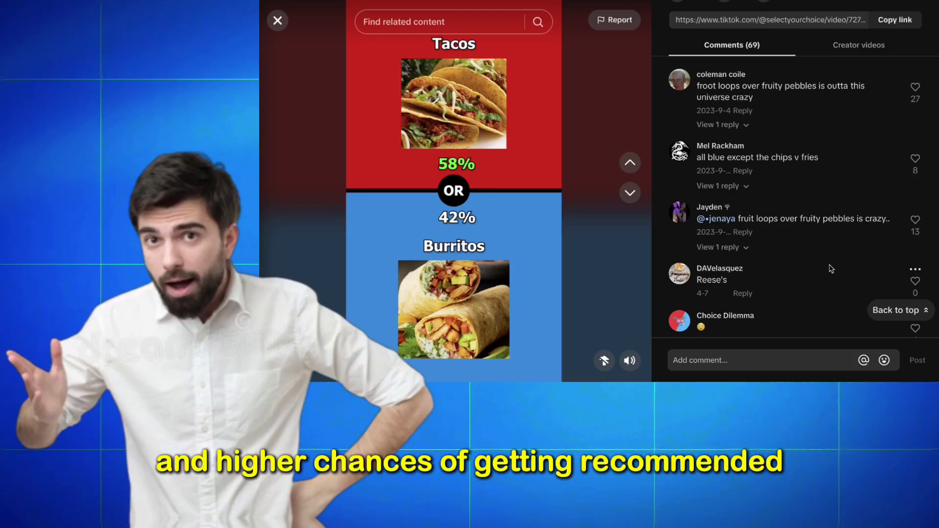
scroll(831, 269, "down", 3)
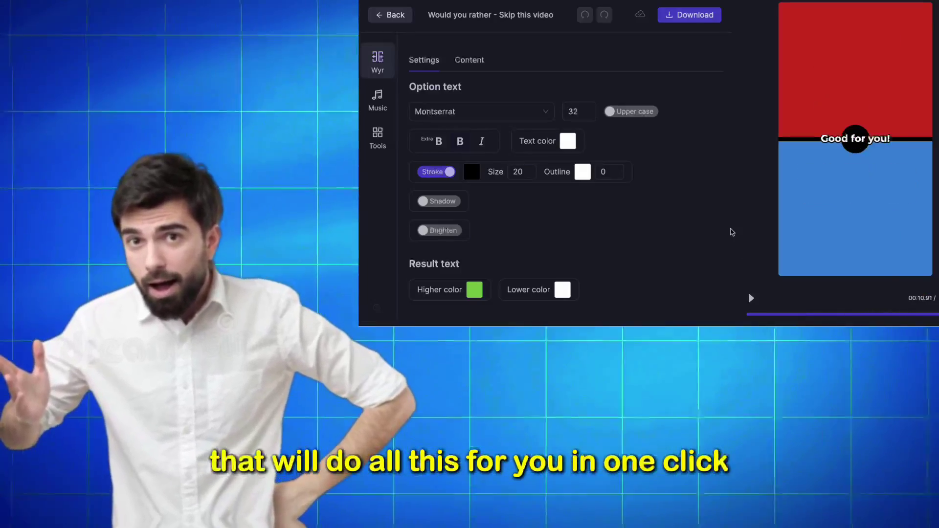
left_click(378, 101)
left_click(436, 218)
left_click(751, 298)
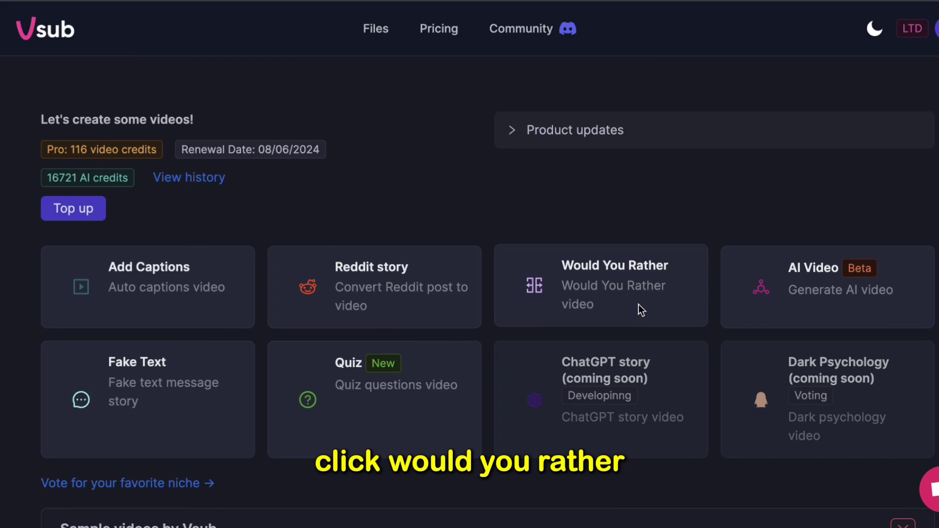
Start a Would You Rather video and have AI generate the question pairs with percentages
left_click(639, 305)
left_click(879, 432)
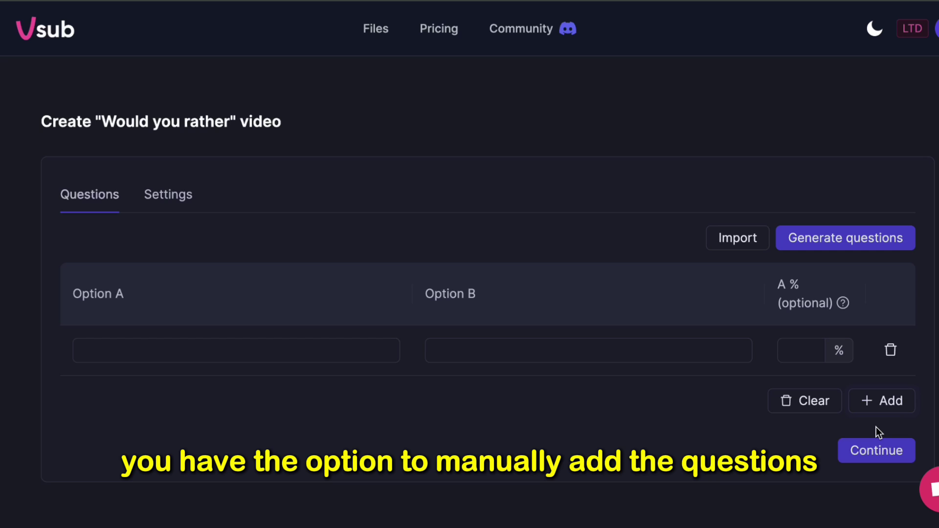
left_click(810, 422)
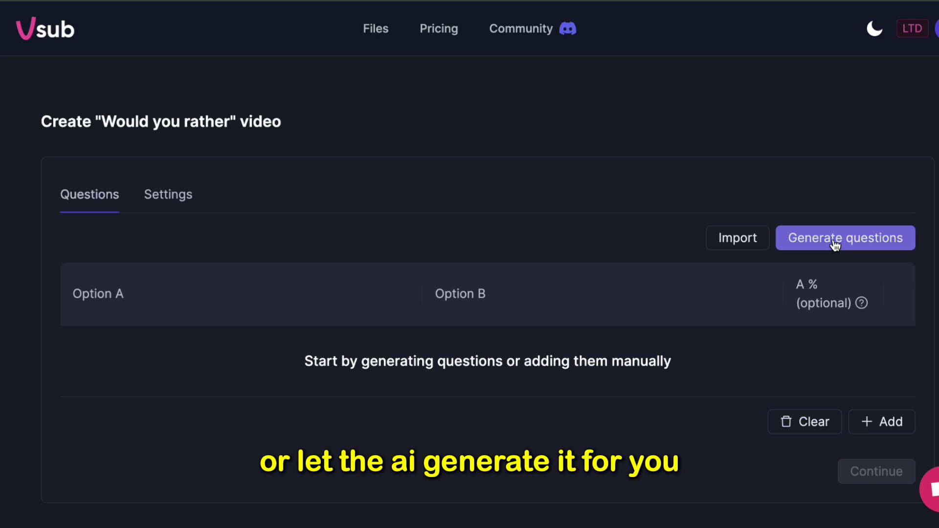
scroll(835, 243, "down", 1)
left_click(844, 201)
scroll(844, 198, "down", 1)
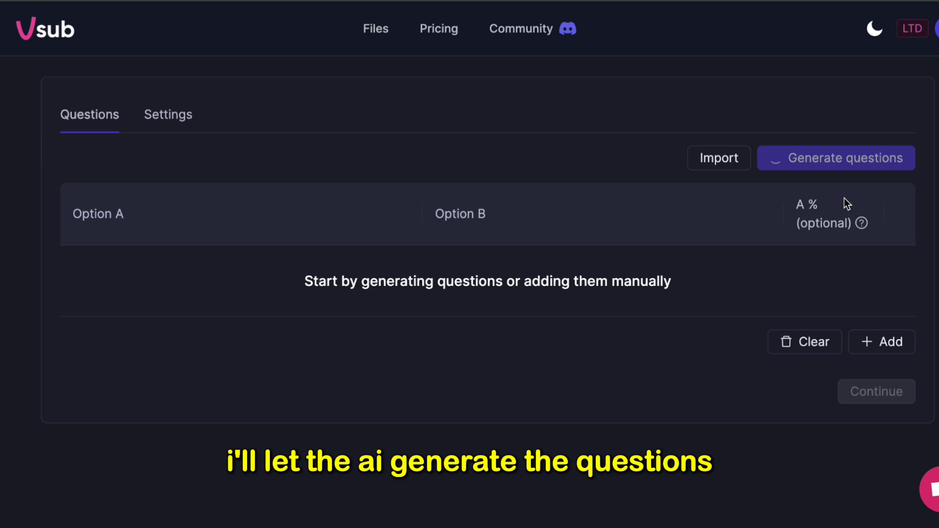
scroll(686, 410, "down", 9)
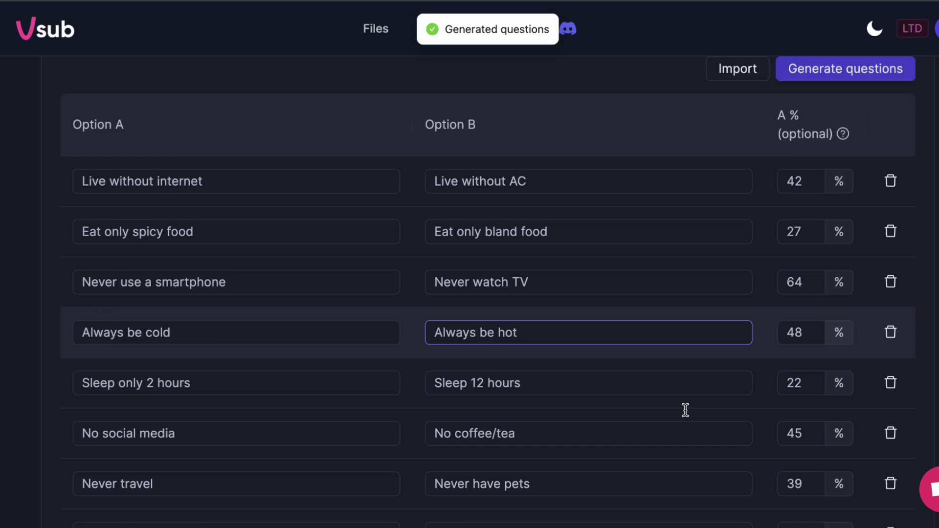
scroll(685, 410, "up", 11)
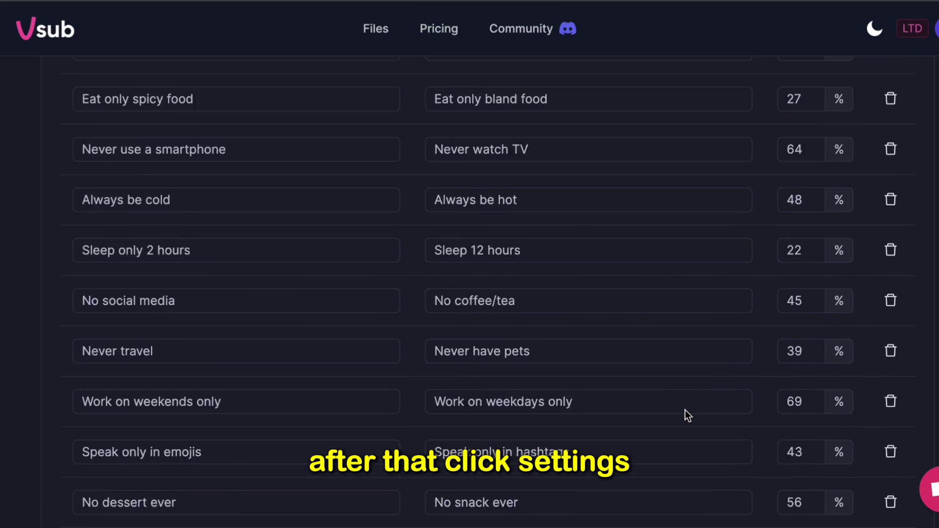
Keep Elevenlabs as the voice provider and Adam as the voice
left_click(180, 199)
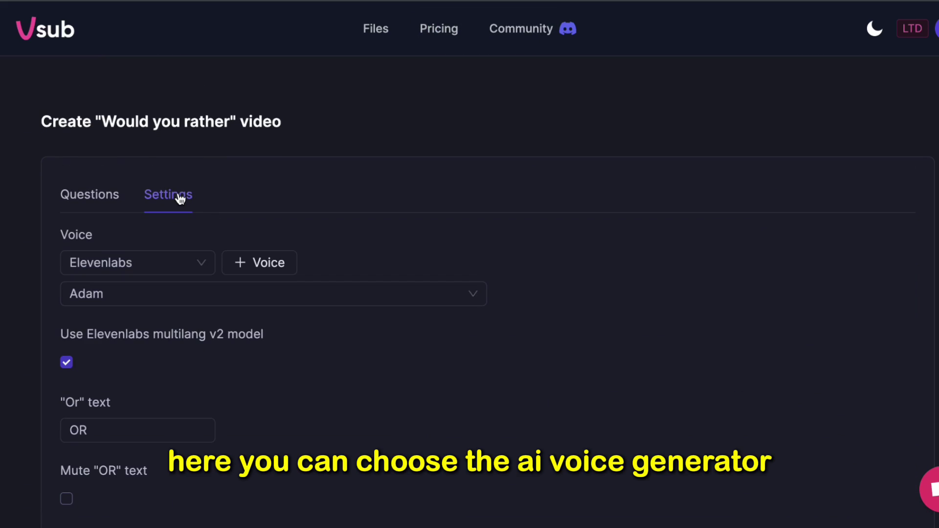
left_click(197, 265)
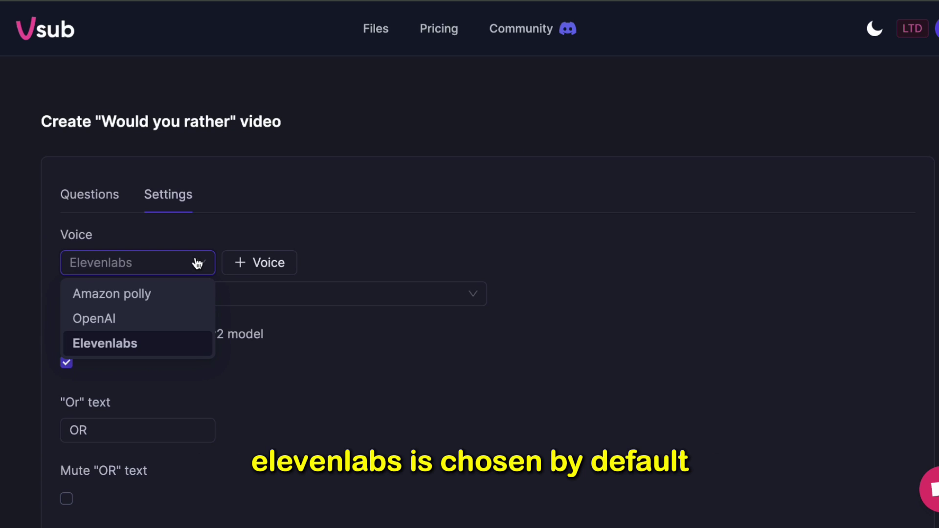
left_click(198, 264)
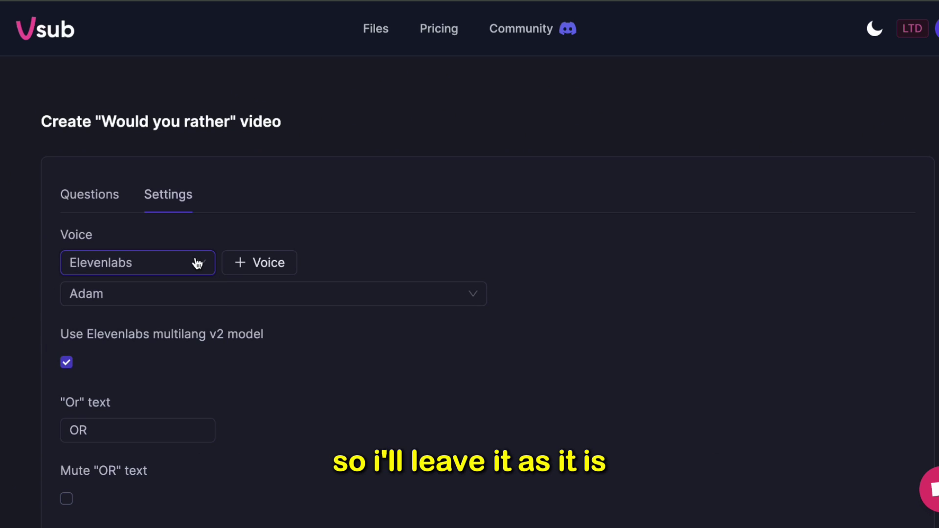
left_click(169, 299)
scroll(205, 391, "down", 5)
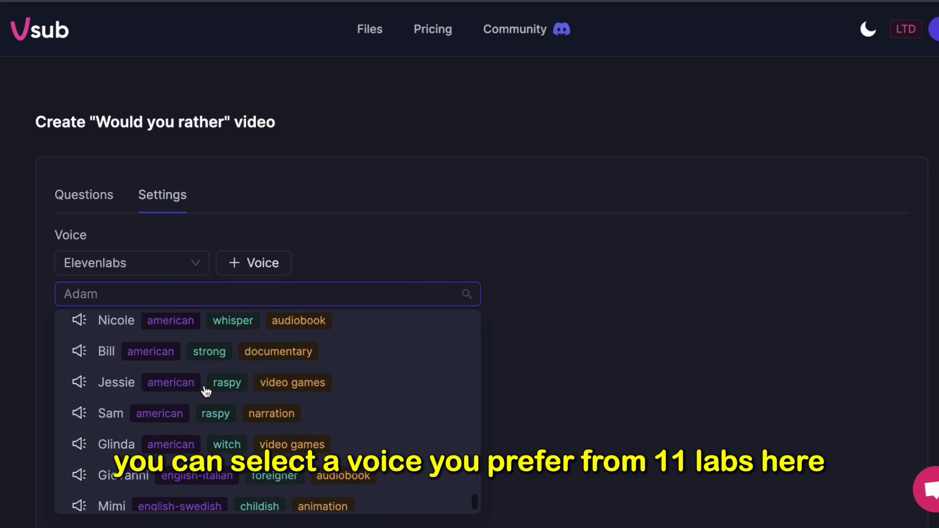
left_click(388, 263)
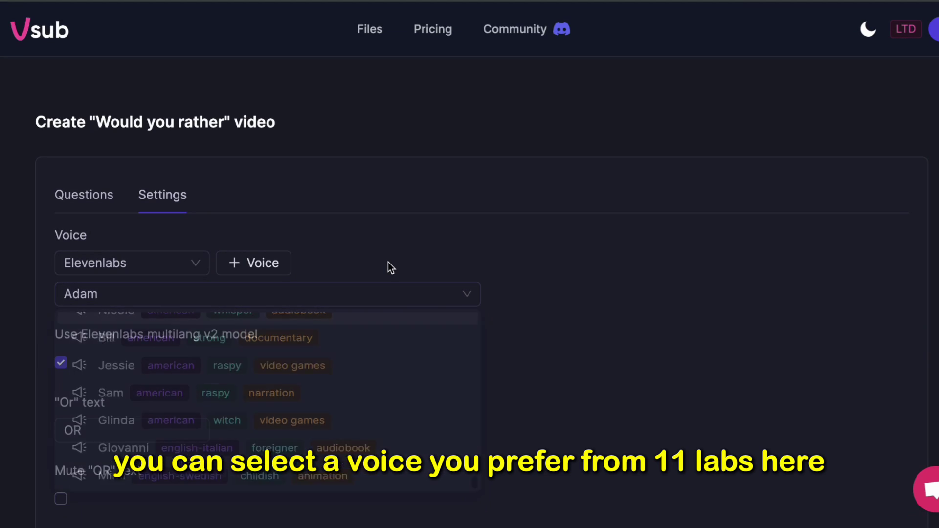
Close the Add Elevenlabs voice dialog without adding a custom voice
left_click(244, 274)
left_click(375, 208)
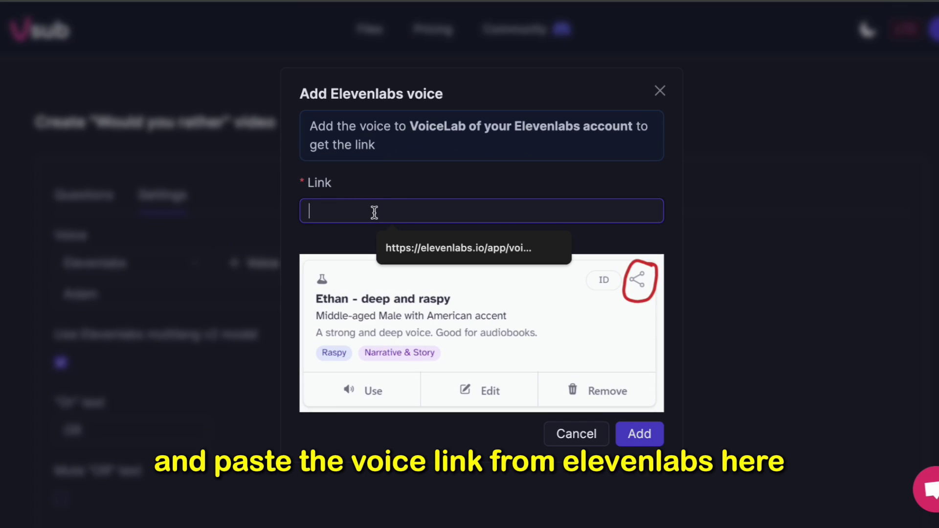
left_click(363, 233)
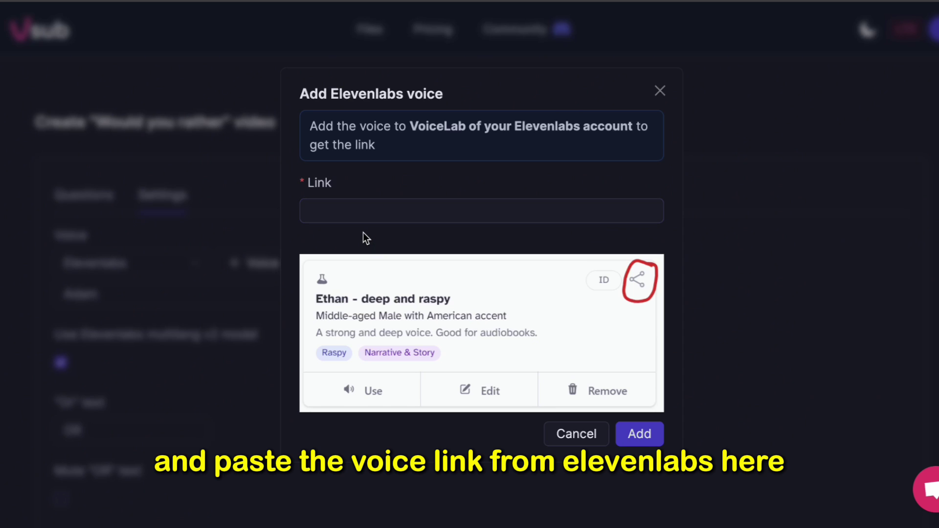
left_click(660, 91)
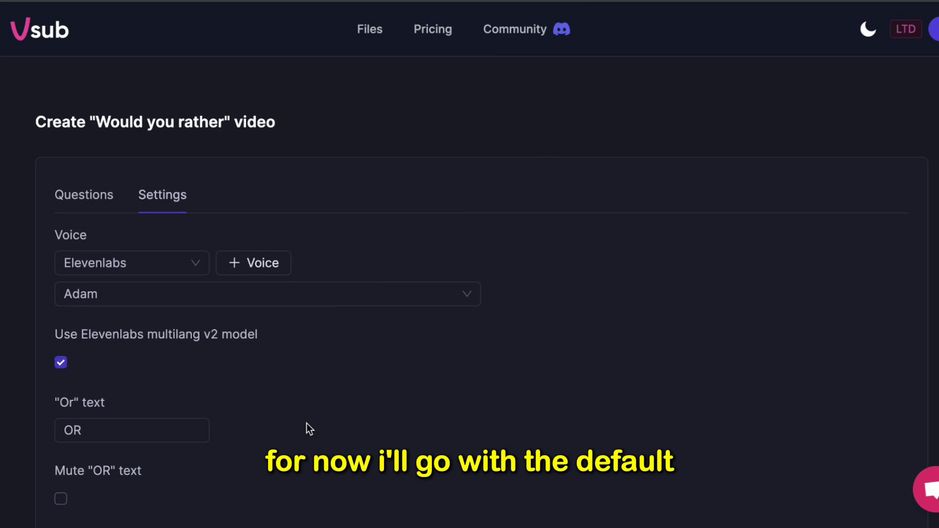
Enter 'would you rather' as the intro text and paste a share-and-follow outro message
scroll(307, 423, "down", 5)
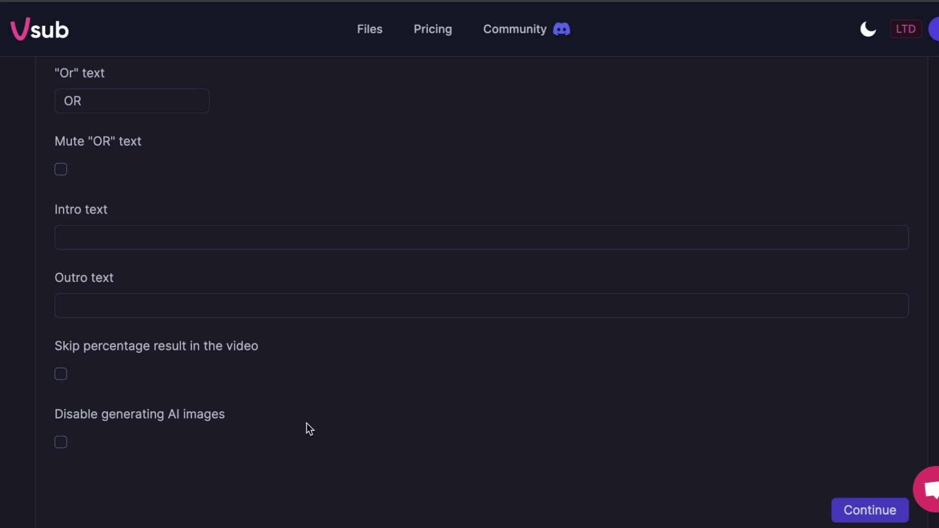
left_click(397, 234)
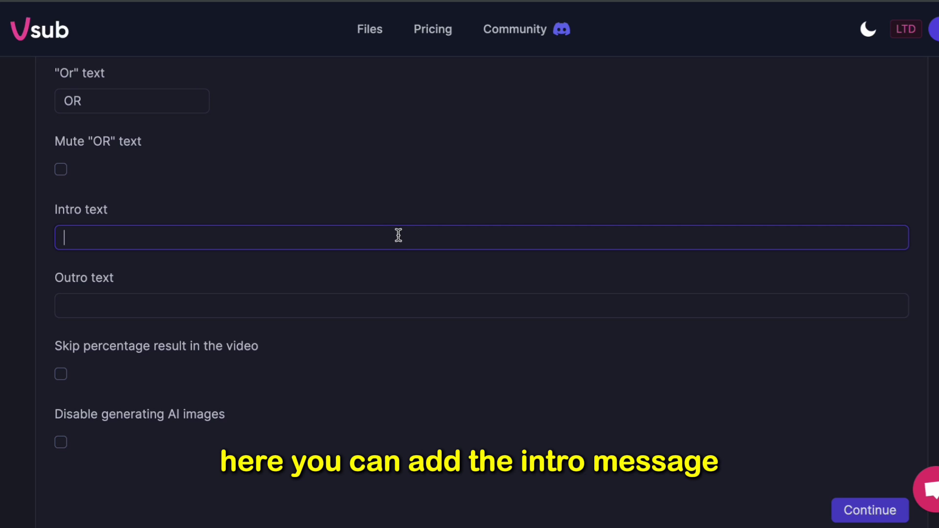
type("would you")
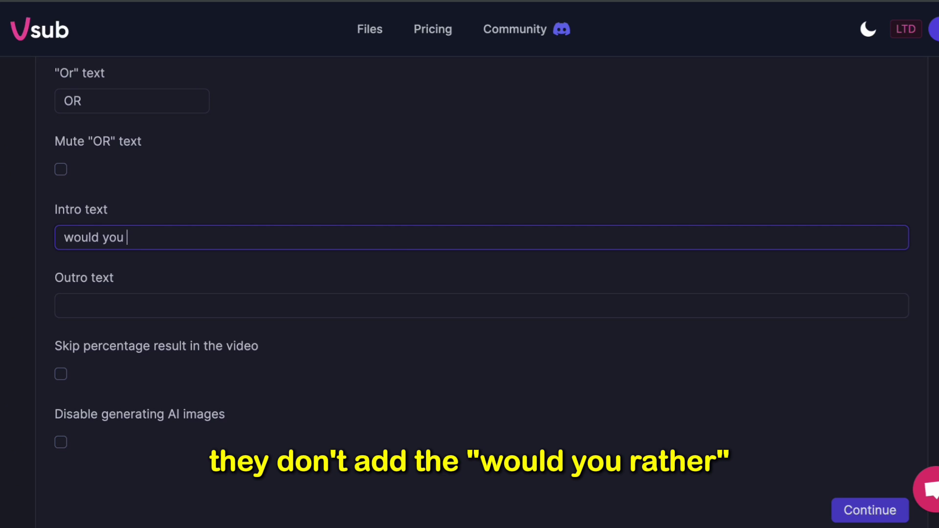
type(" rather")
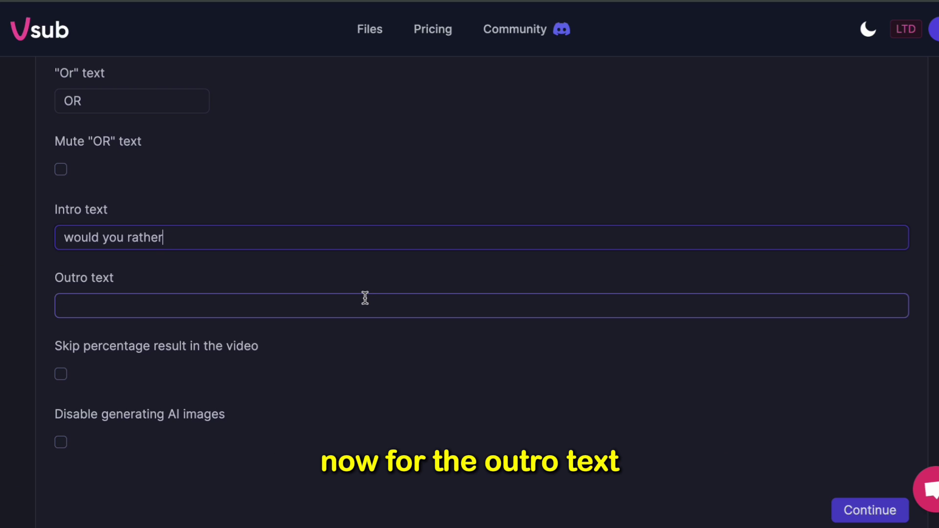
type("did you enjoy this game? share it with your friends and follow us for more!")
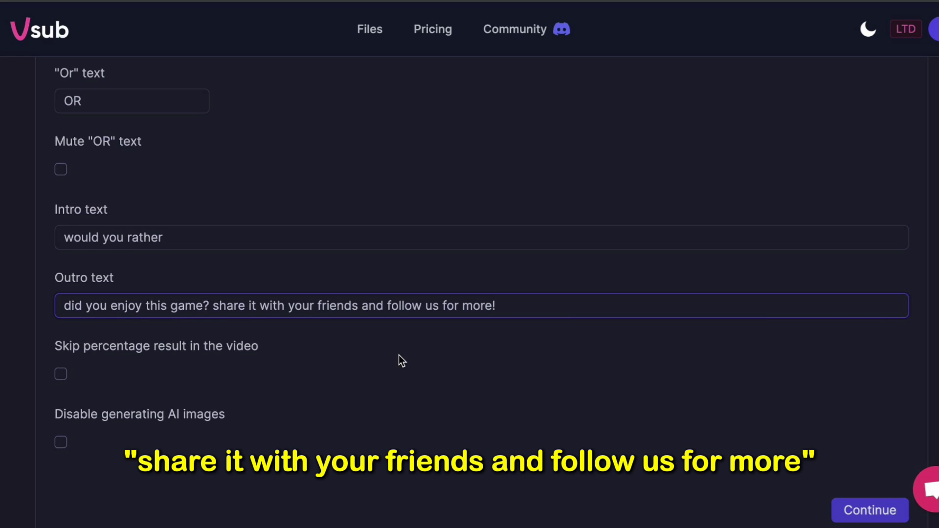
scroll(398, 355, "down", 2)
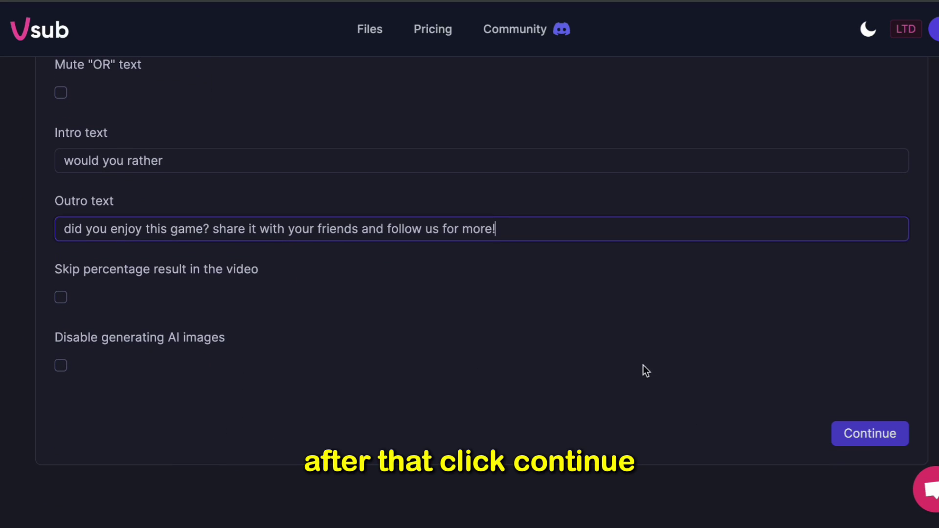
Generate the video, then play and pause its preview in the editor
left_click(893, 435)
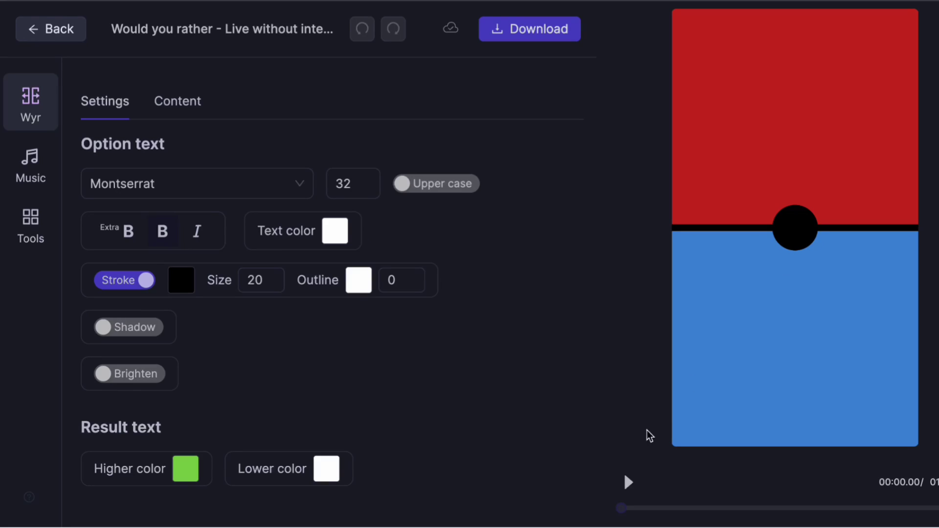
left_click(628, 481)
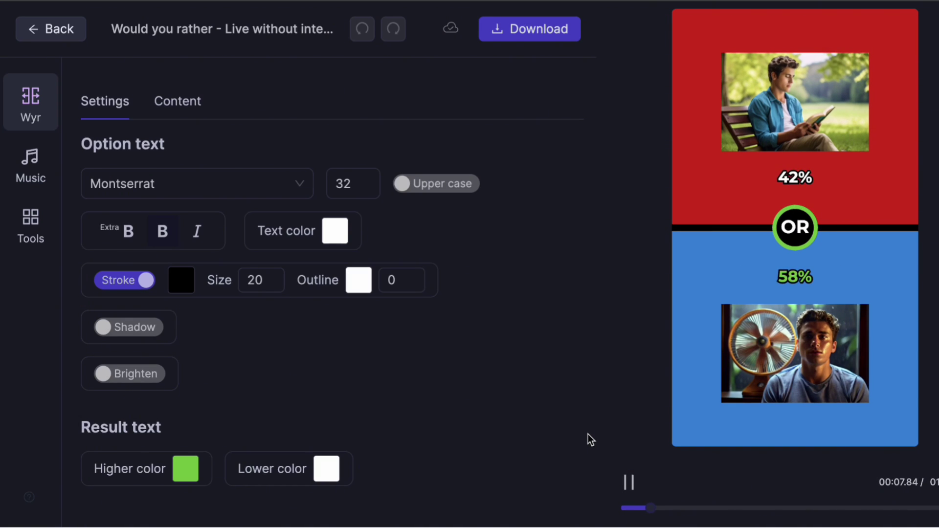
left_click(630, 482)
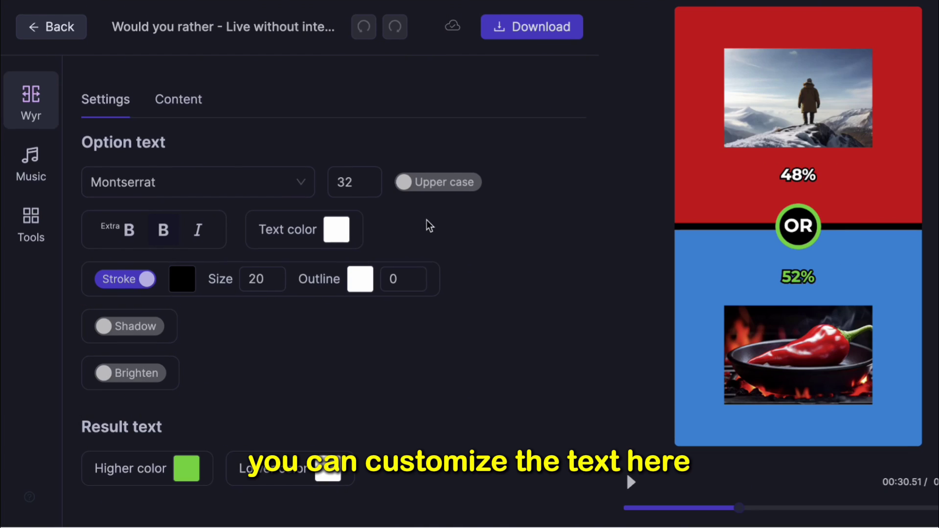
scroll(429, 226, "down", 8)
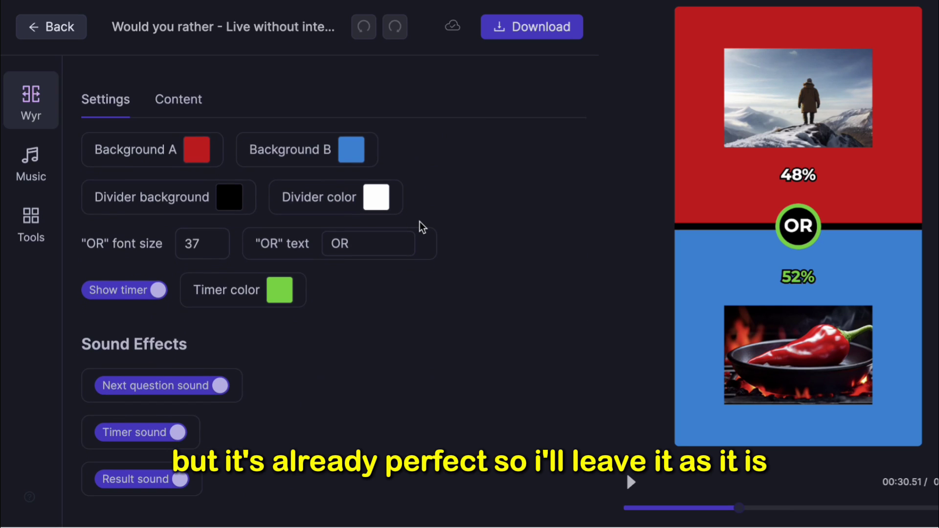
scroll(422, 227, "up", 8)
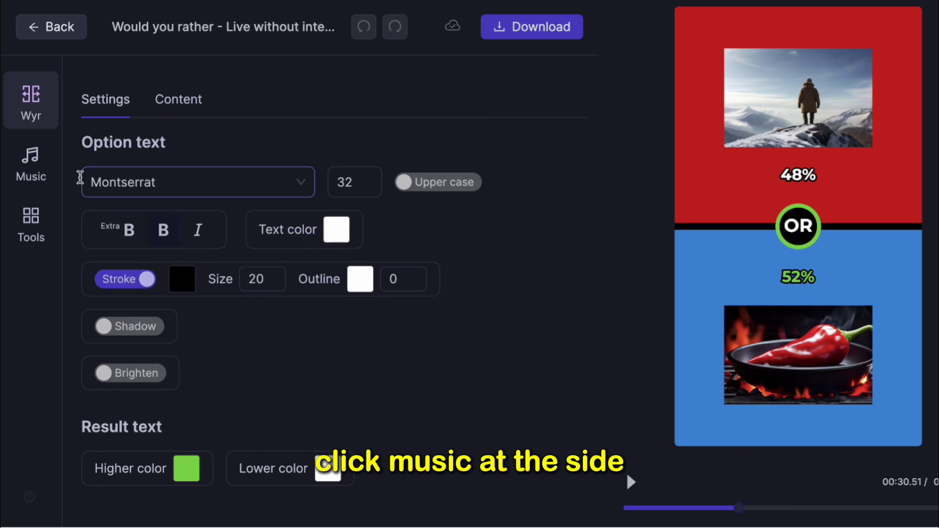
Choose Nintendo Wii Mii as the background music and raise its volume to 50
left_click(31, 162)
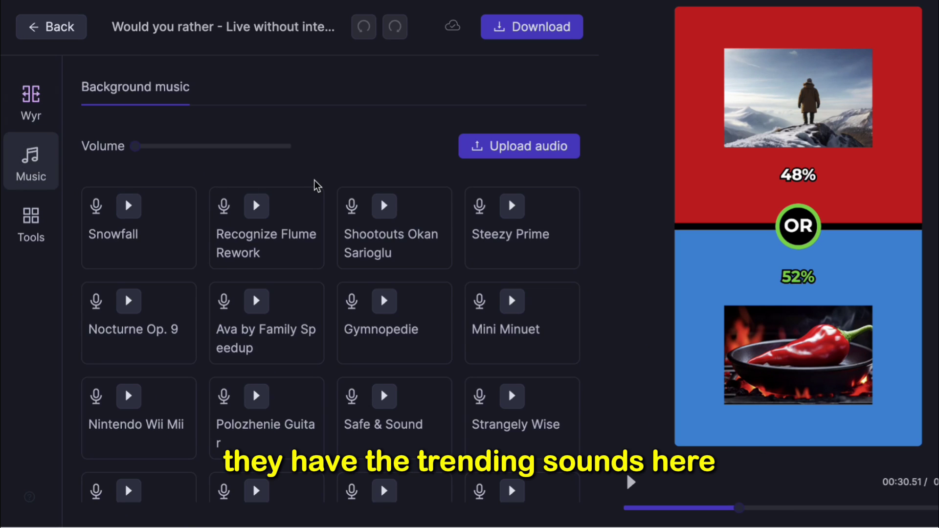
scroll(317, 186, "down", 1)
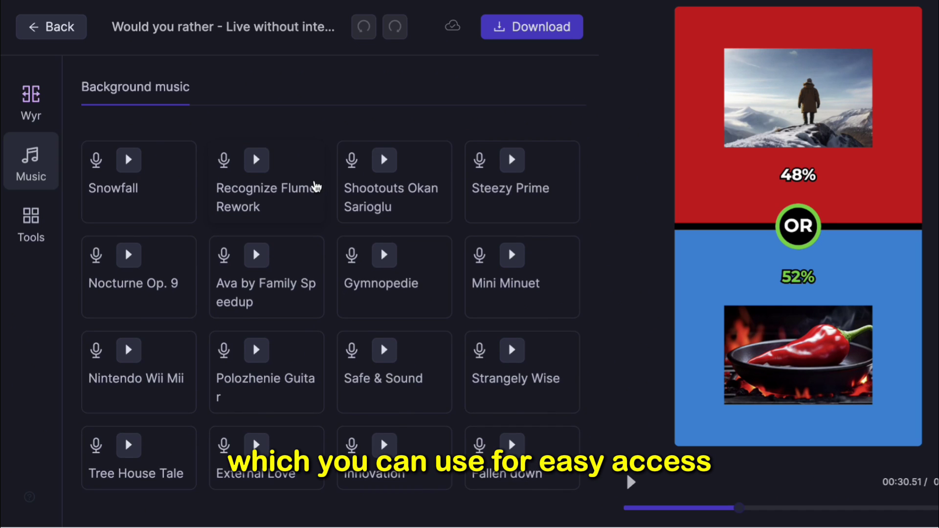
left_click(167, 352)
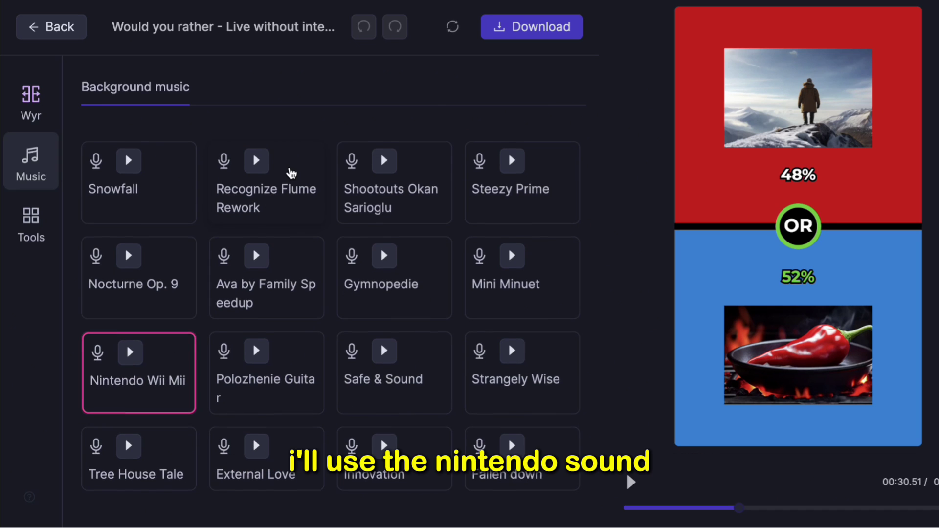
scroll(175, 131, "up", 1)
mouse_move(138, 150)
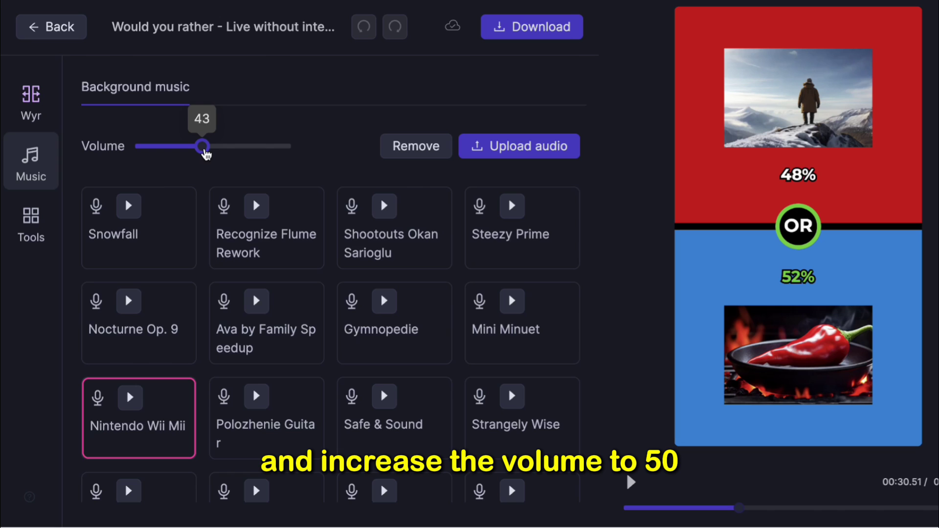
left_click_drag(205, 155, 214, 152)
scroll(271, 201, "down", 1)
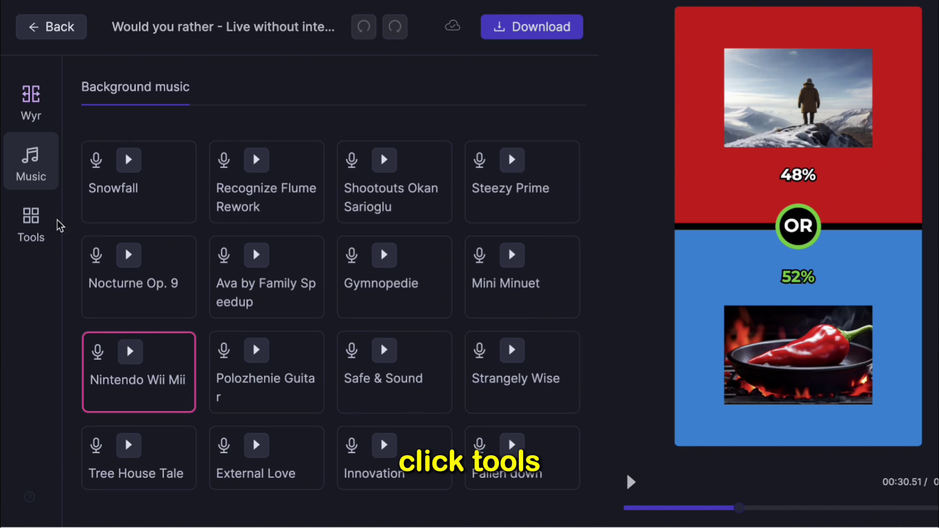
Check the Logo options, return to Wyr settings, and replay the preview from 0
left_click(39, 229)
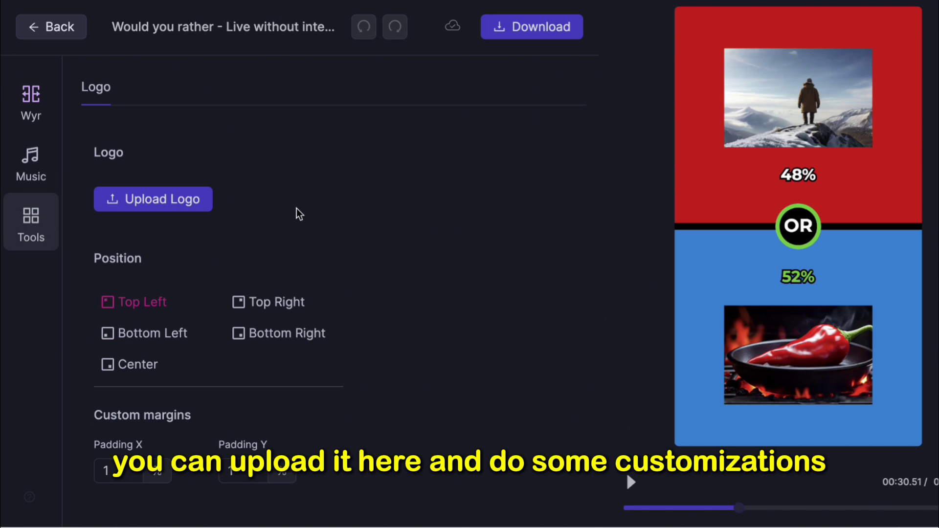
scroll(300, 214, "down", 3)
scroll(299, 213, "up", 2)
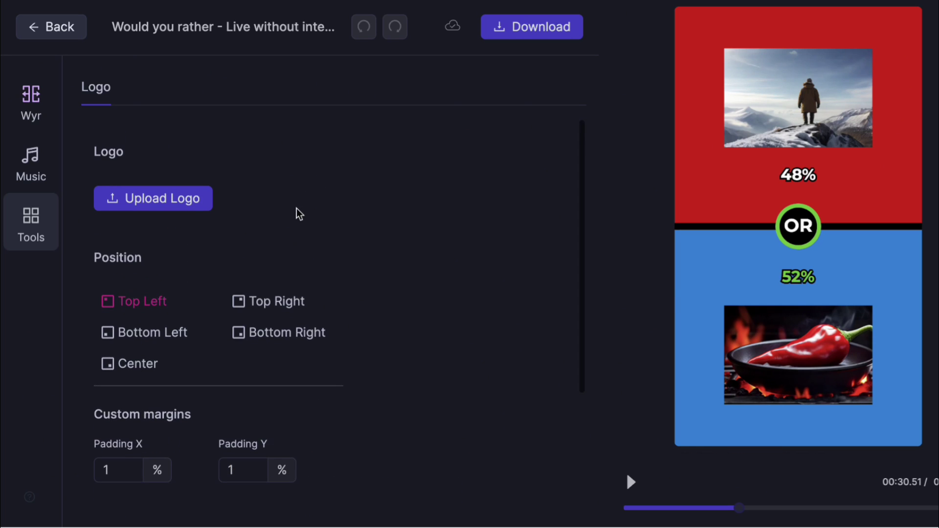
left_click(49, 118)
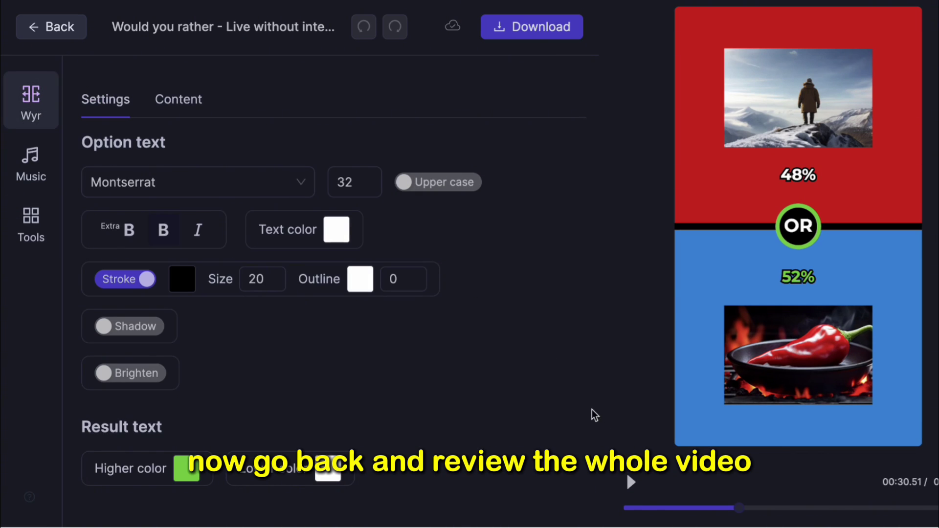
left_click_drag(688, 508, 607, 515)
left_click(631, 482)
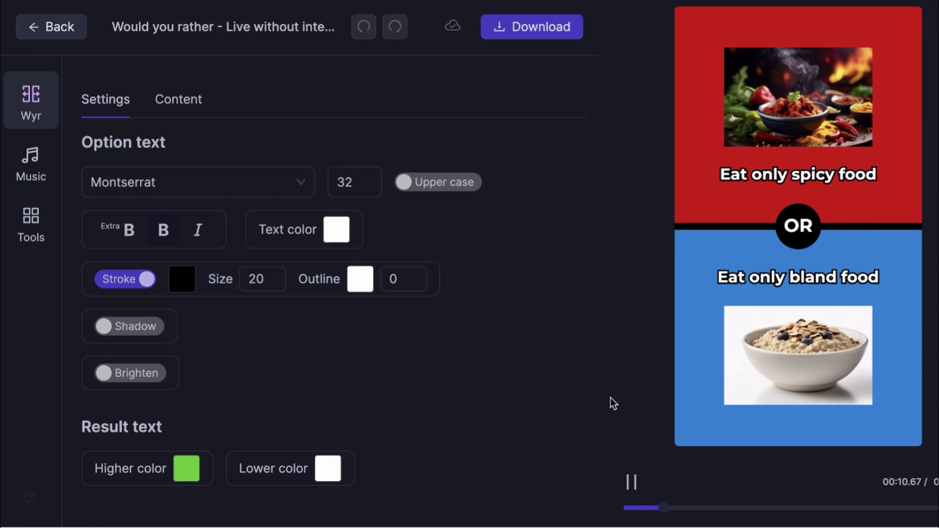
List the option texts with their images, closing the Always be cold image replacement unchanged
left_click(636, 481)
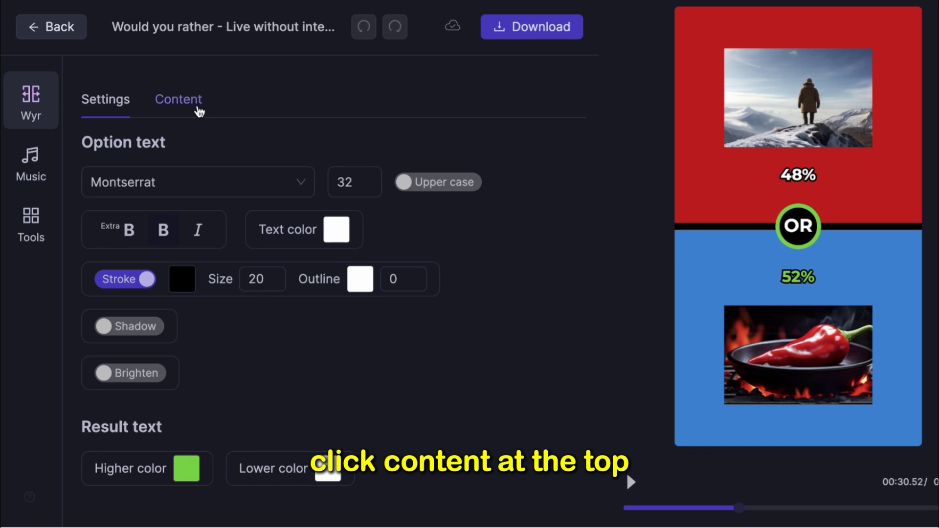
left_click(197, 108)
scroll(328, 250, "down", 2)
scroll(327, 249, "down", 10)
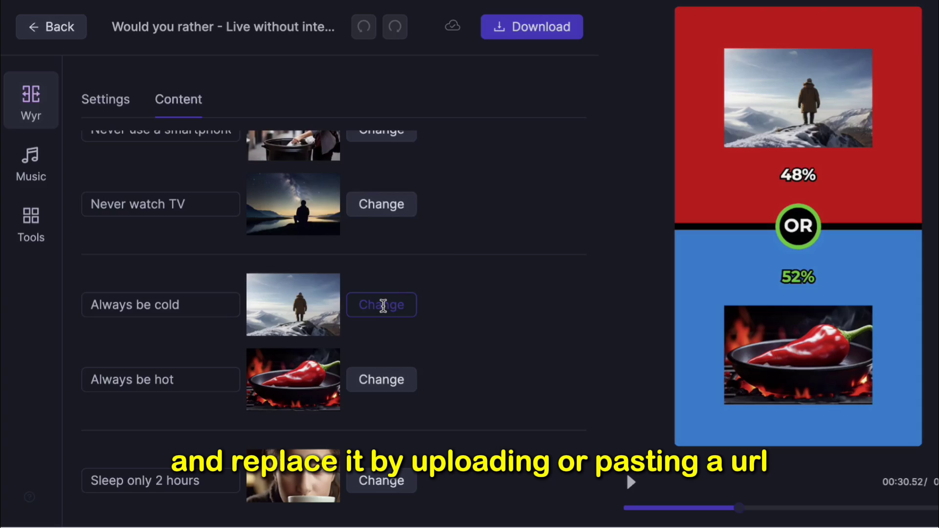
left_click(381, 304)
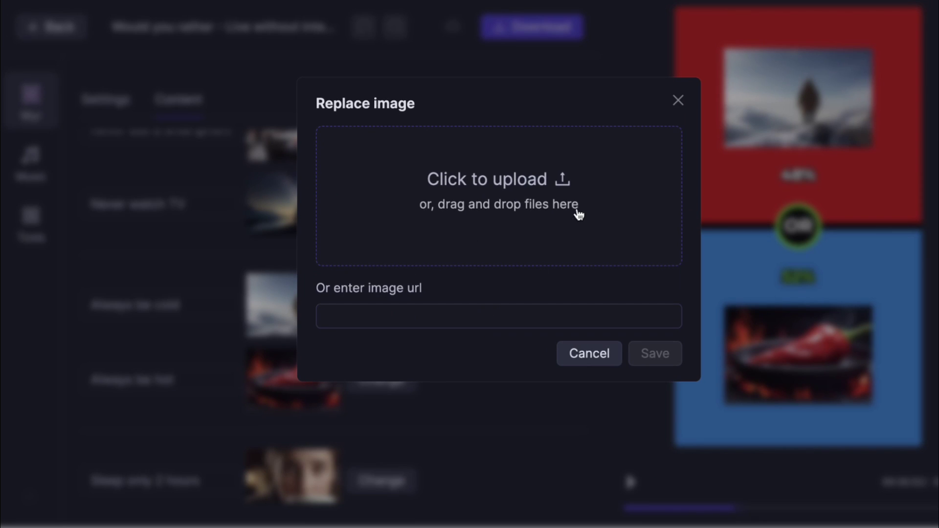
left_click(678, 101)
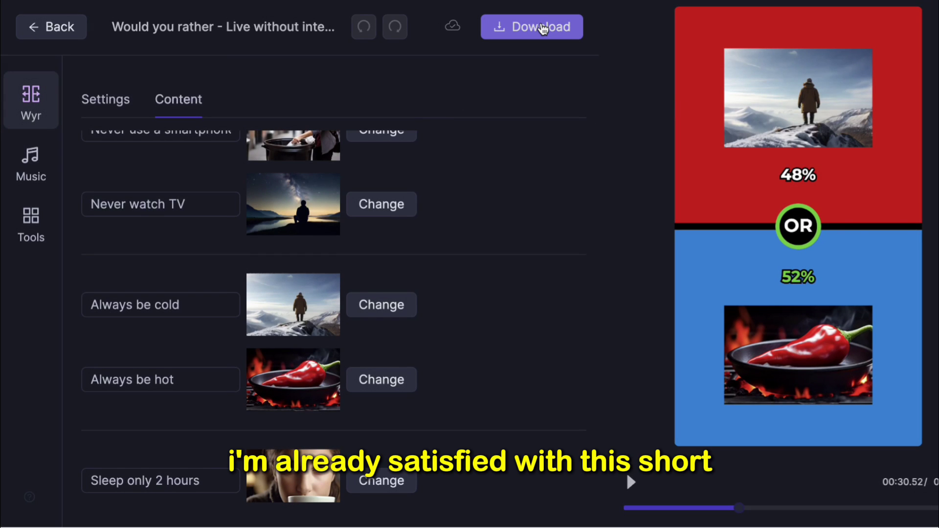
Render the Would You Rather video for download
left_click(542, 28)
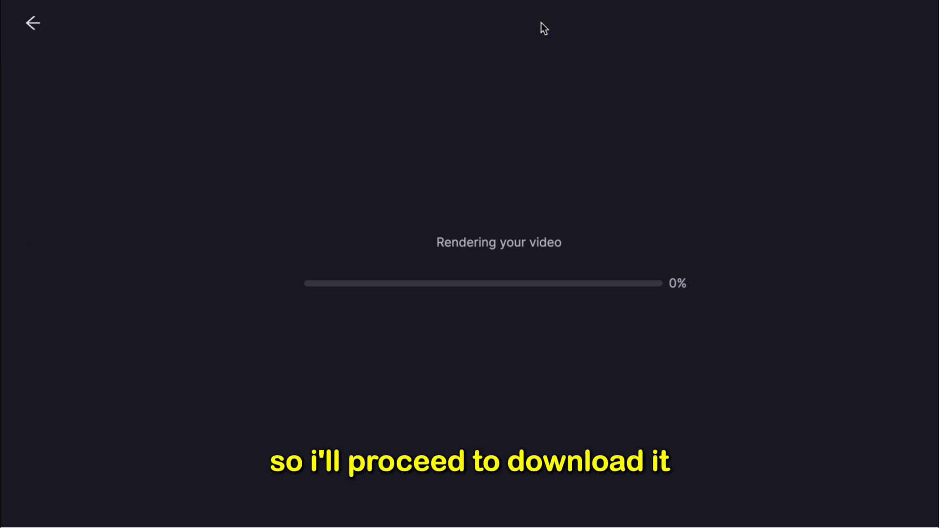